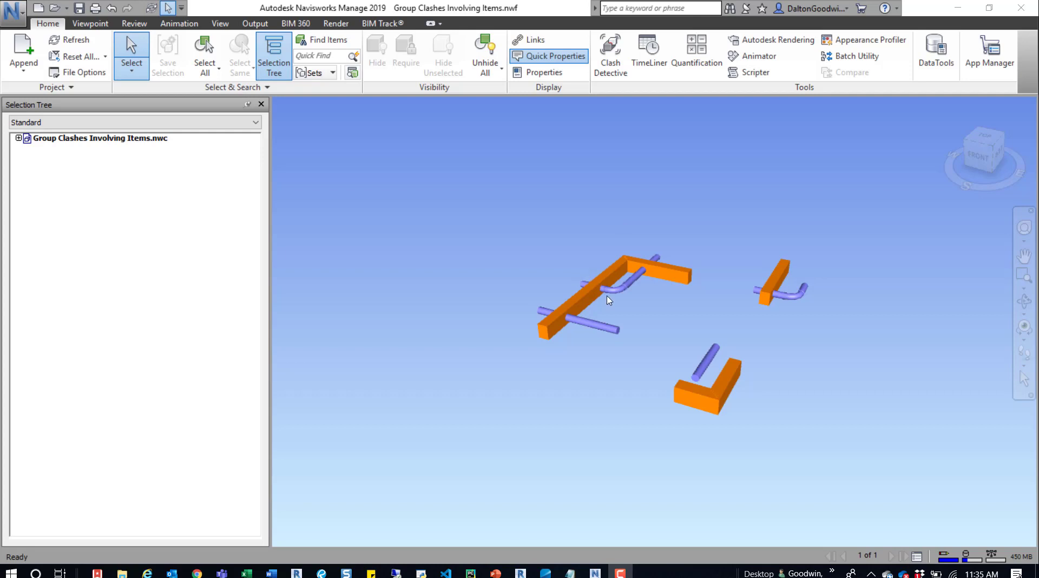
Select the long duct and the lower pipe crossing it, orbiting in for a closer look
scroll(603, 290, "up", 2)
left_click(578, 305)
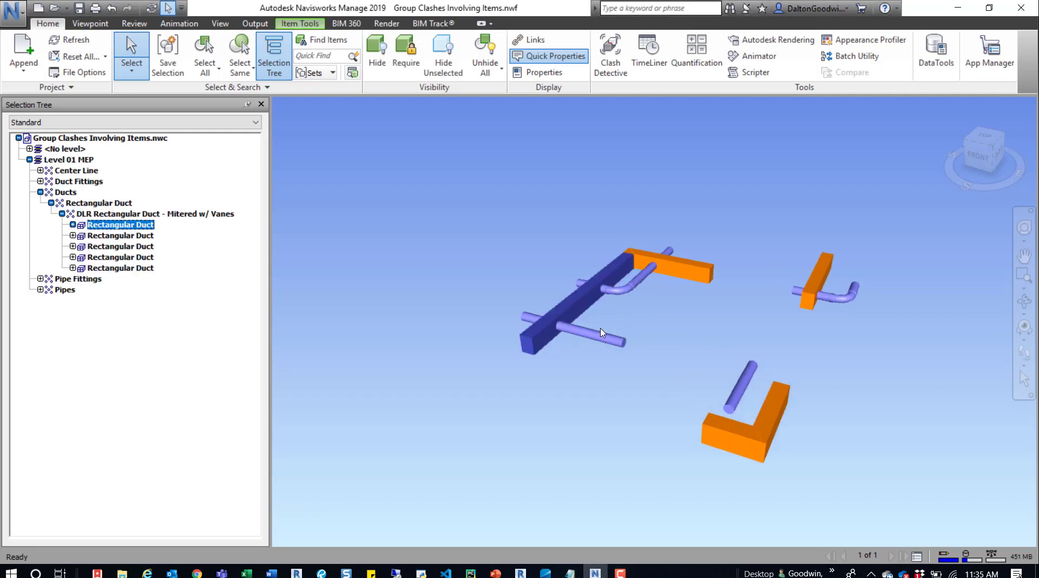
middle_click_drag(638, 281, 583, 297, "shift")
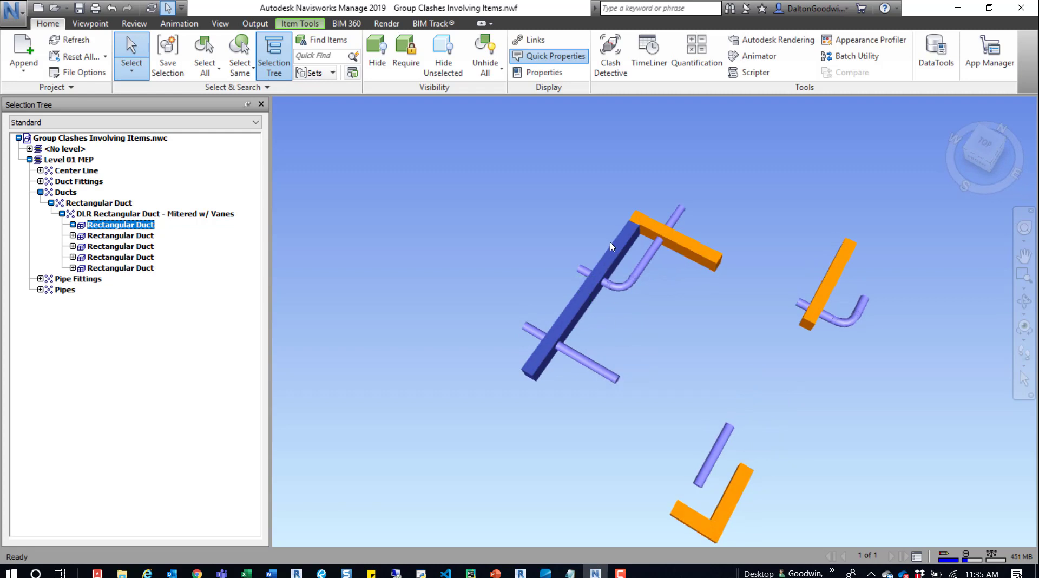
middle_click_drag(523, 335, 565, 343, "shift")
left_click(545, 299)
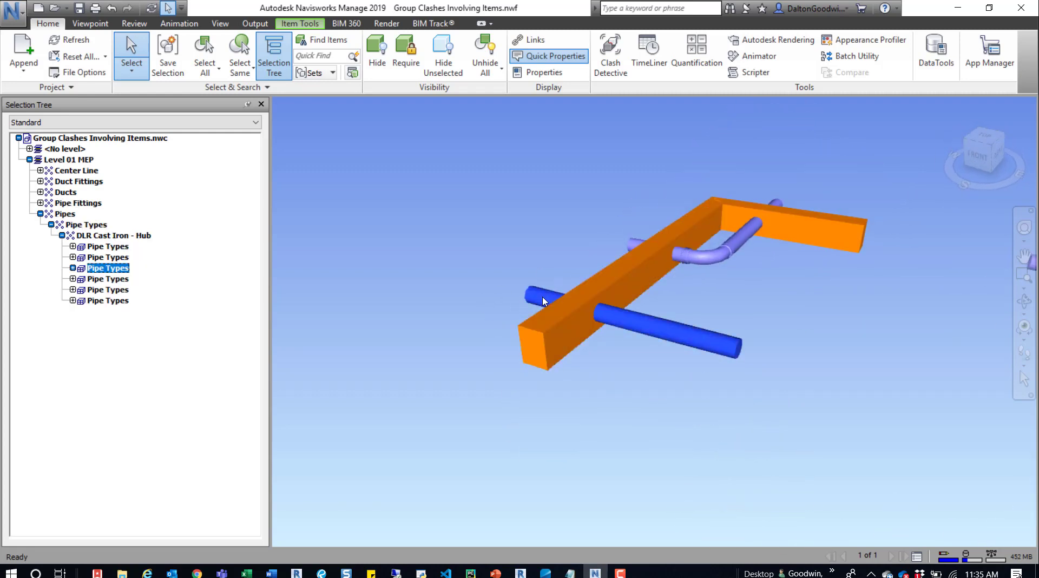
left_click(553, 328)
Inspect the upper pipe passing through the duct, then bring up Clash Detective showing Test 1
scroll(558, 292, "up", 5)
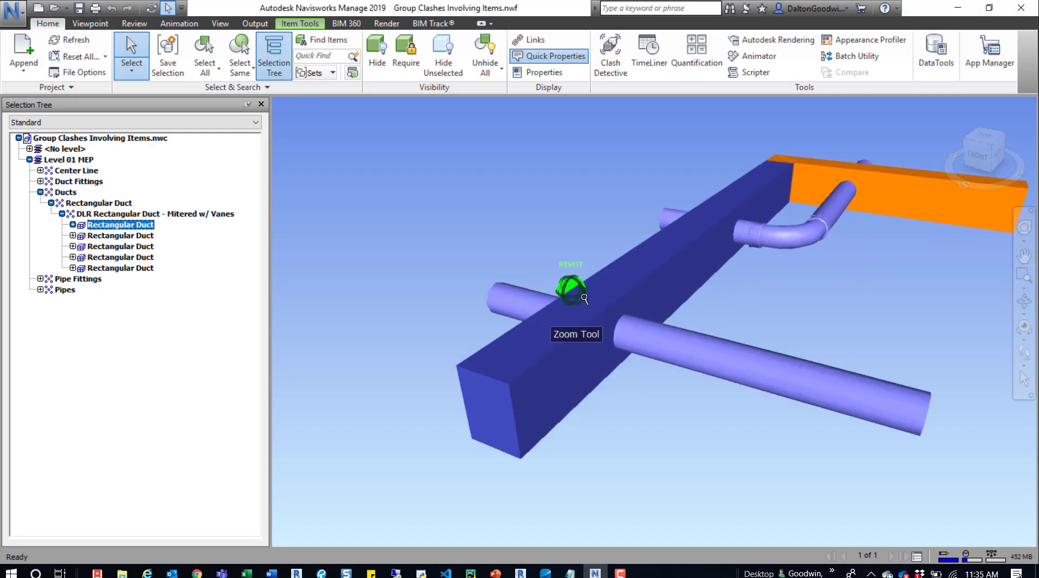
middle_click_drag(557, 292, 529, 348, "shift")
middle_click_drag(664, 337, 614, 303, "shift")
left_click(614, 303)
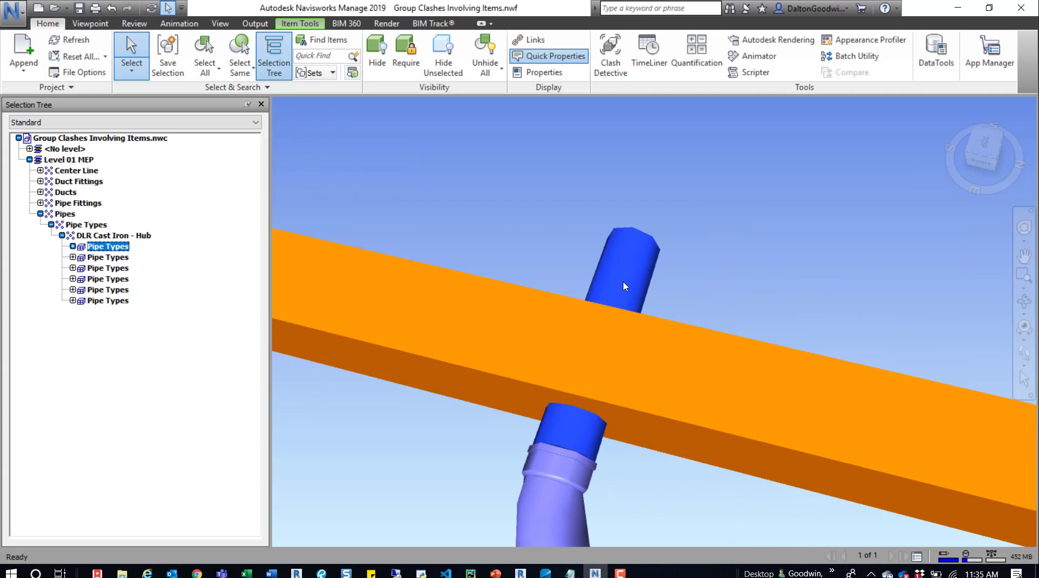
middle_click_drag(689, 316, 712, 365, "shift")
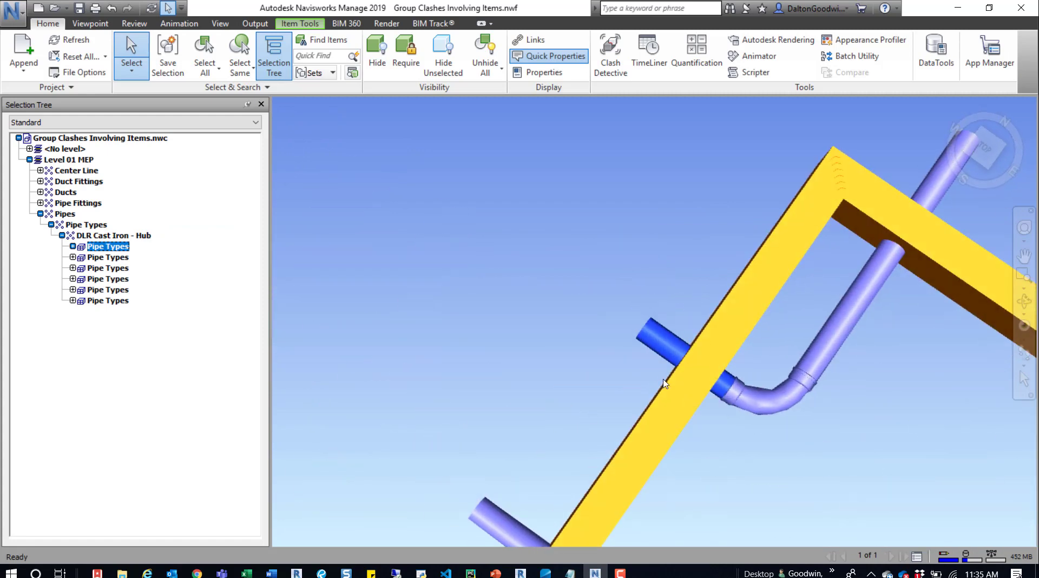
middle_click_drag(619, 351, 613, 317, "shift")
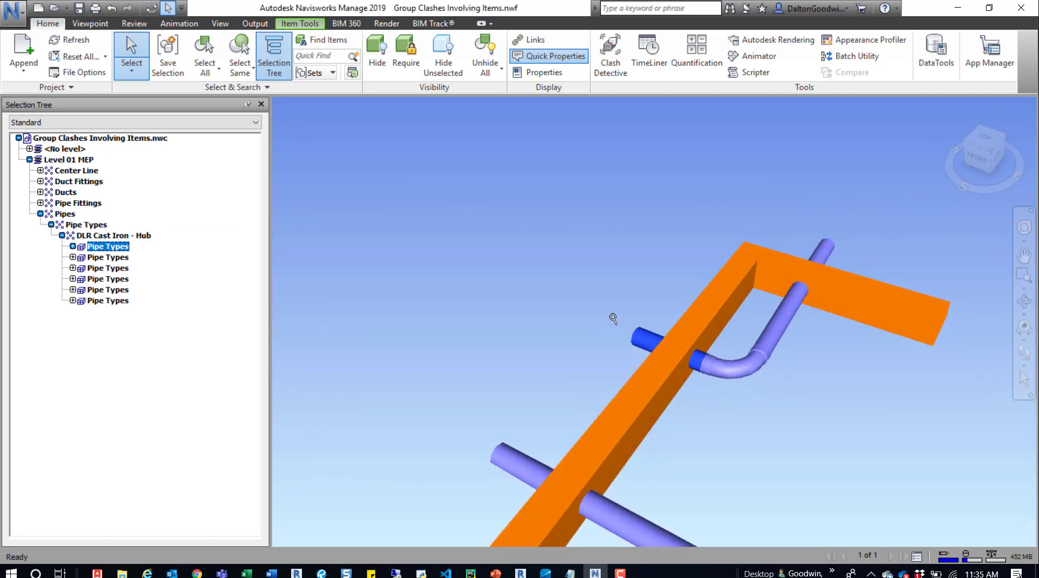
scroll(613, 317, "down", 1)
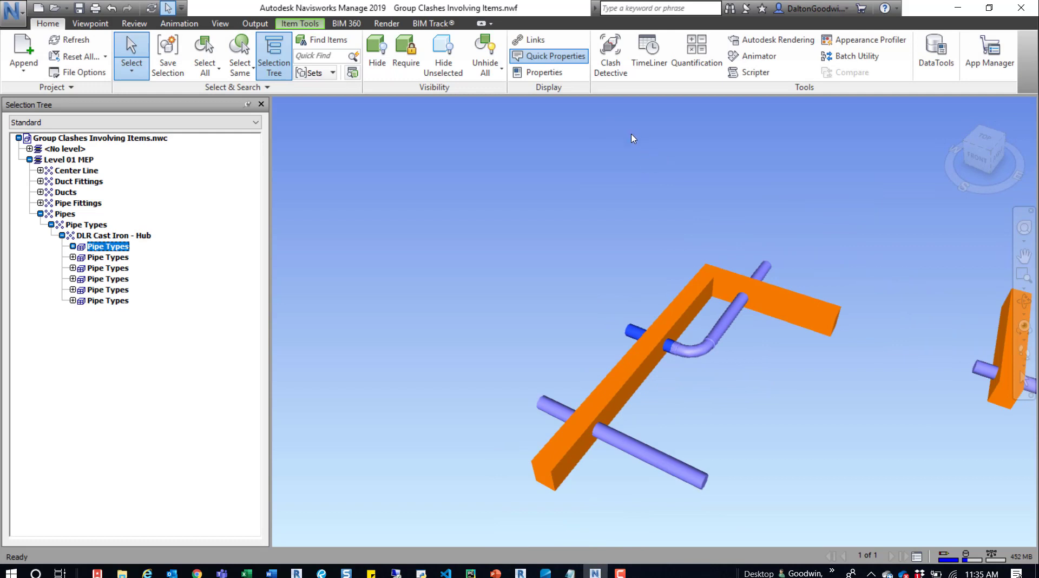
left_click(610, 54)
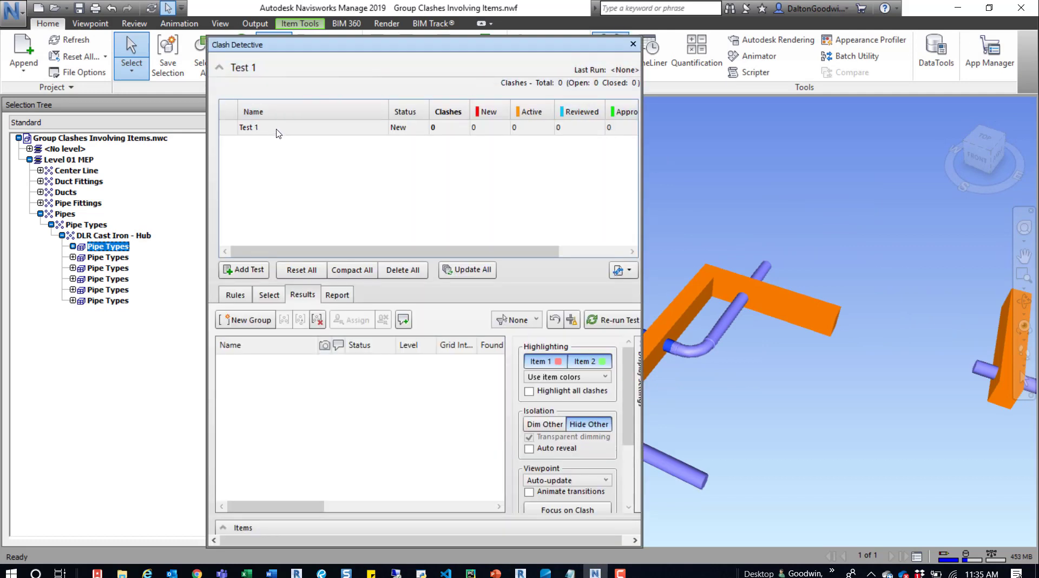
Rename the clash test Test 1 to 'HVAC vs Pipe'
double_click(254, 128)
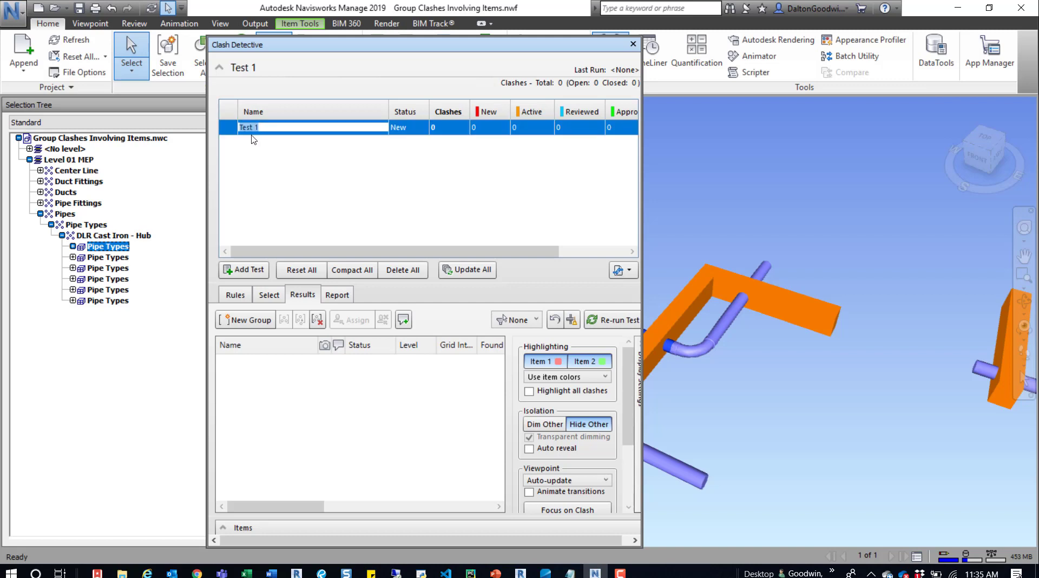
type("HVAC vs Pipe")
Choose the Ducts set as Selection A against the Pipes set in Selection B
left_click(269, 295)
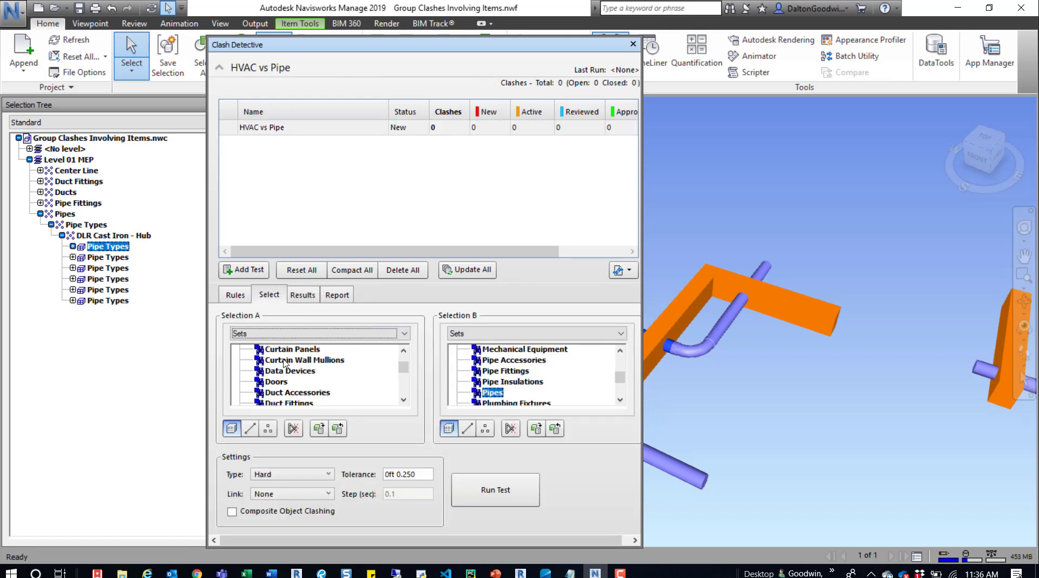
scroll(283, 362, "down", 1)
left_click(275, 393)
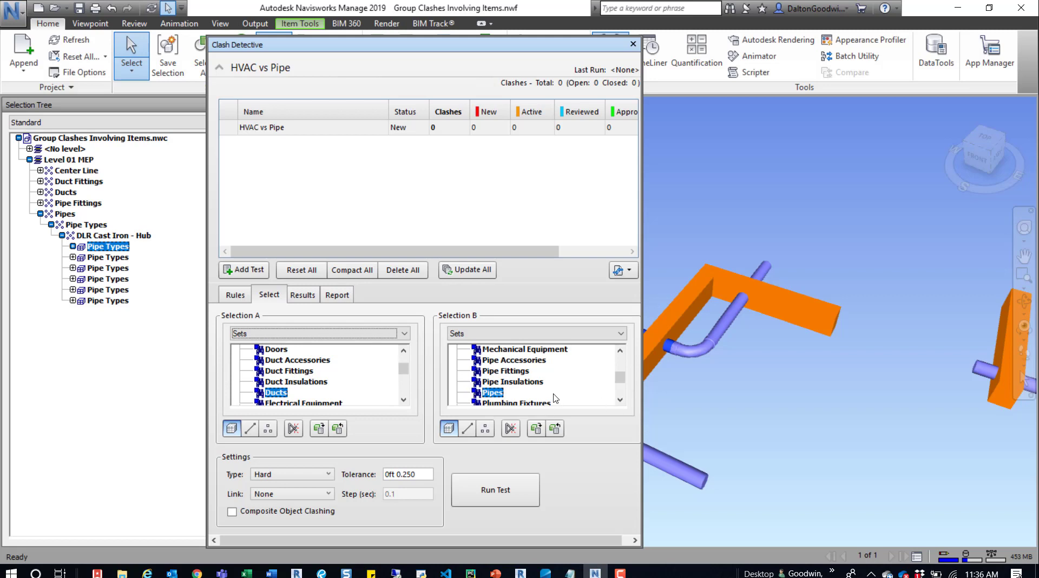
scroll(281, 375, "down", 10)
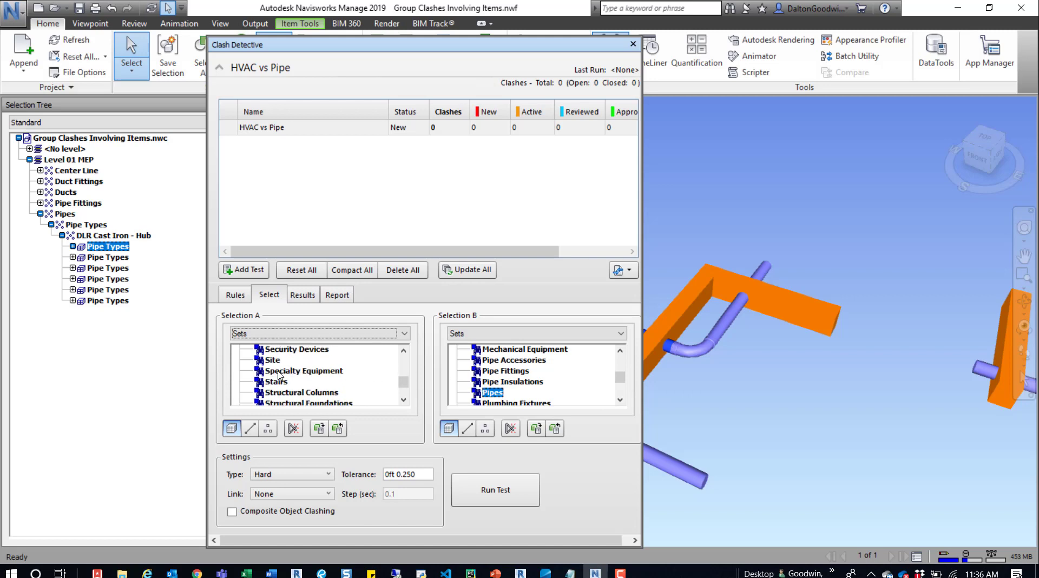
scroll(279, 373, "up", 6)
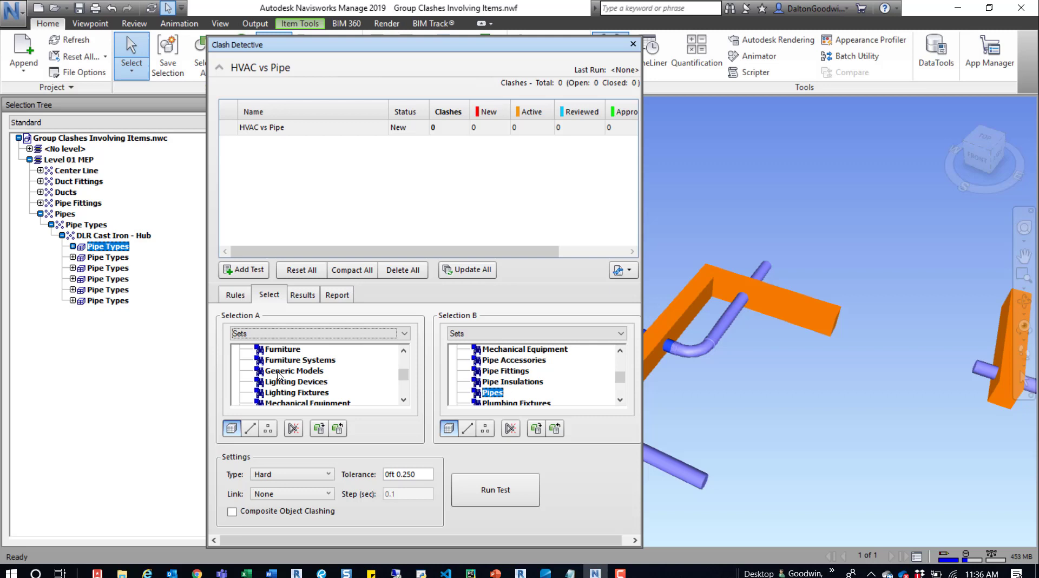
scroll(279, 375, "up", 1)
scroll(279, 375, "up", 3)
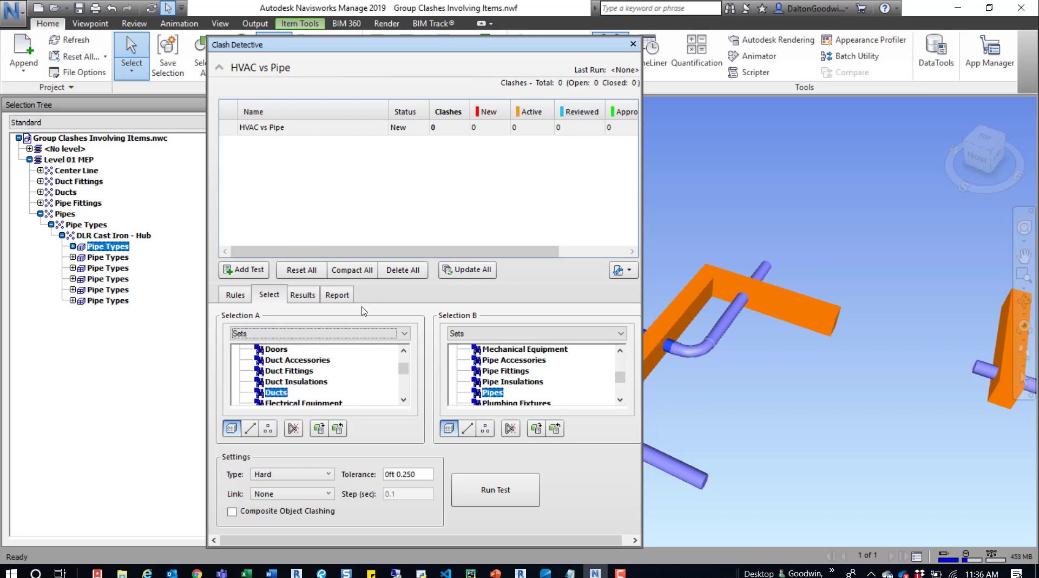
Run the HVAC vs Pipe test, view its four clash results, and move the Clash Detective window left
left_click(465, 269)
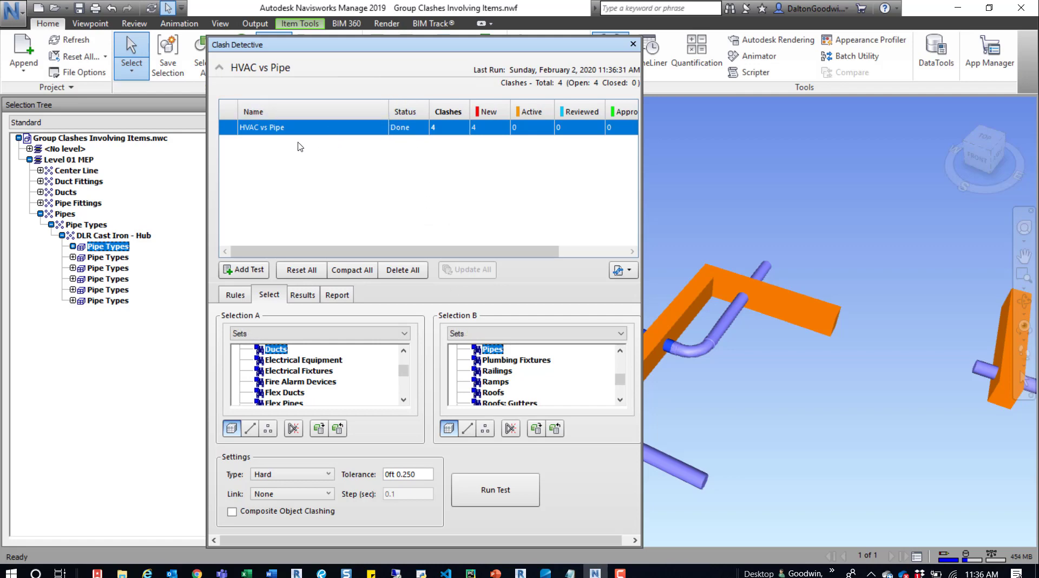
left_click(306, 301)
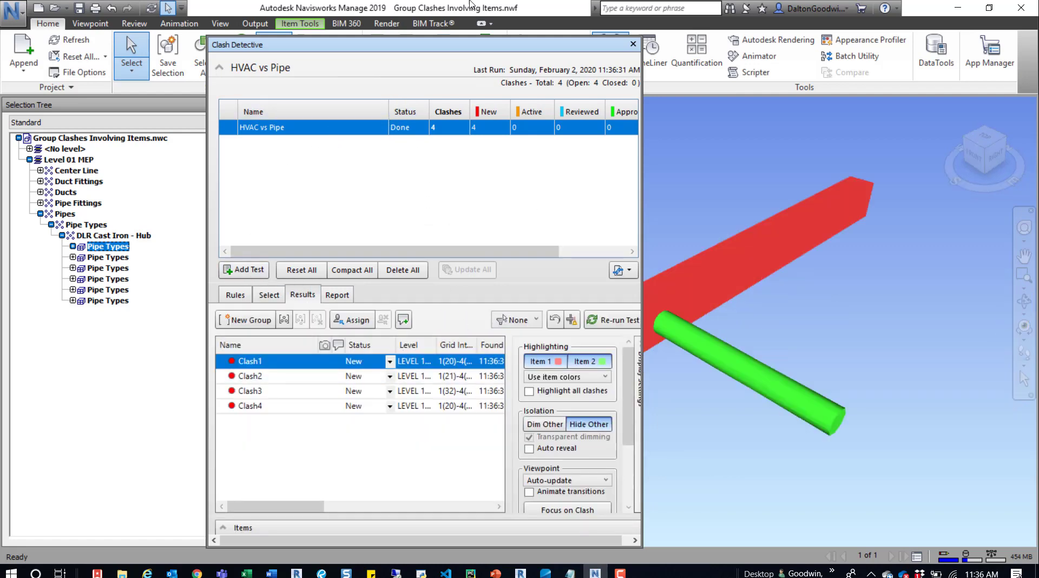
left_click_drag(444, 45, 289, 35)
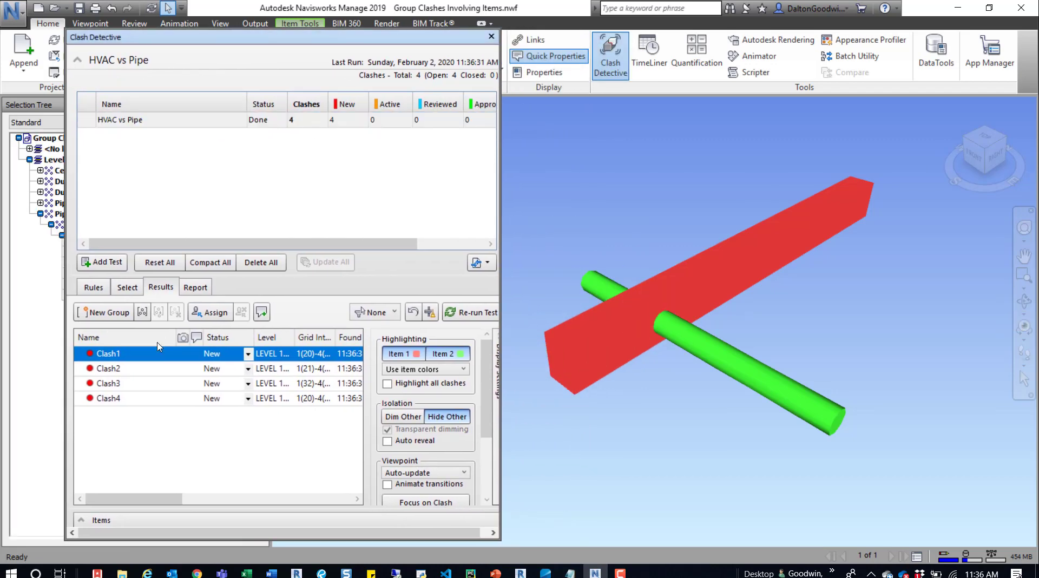
left_click(131, 374)
Step through Clash4, Clash3 and Clash1, then turn off Hide Other to show the surrounding model
left_click(127, 398)
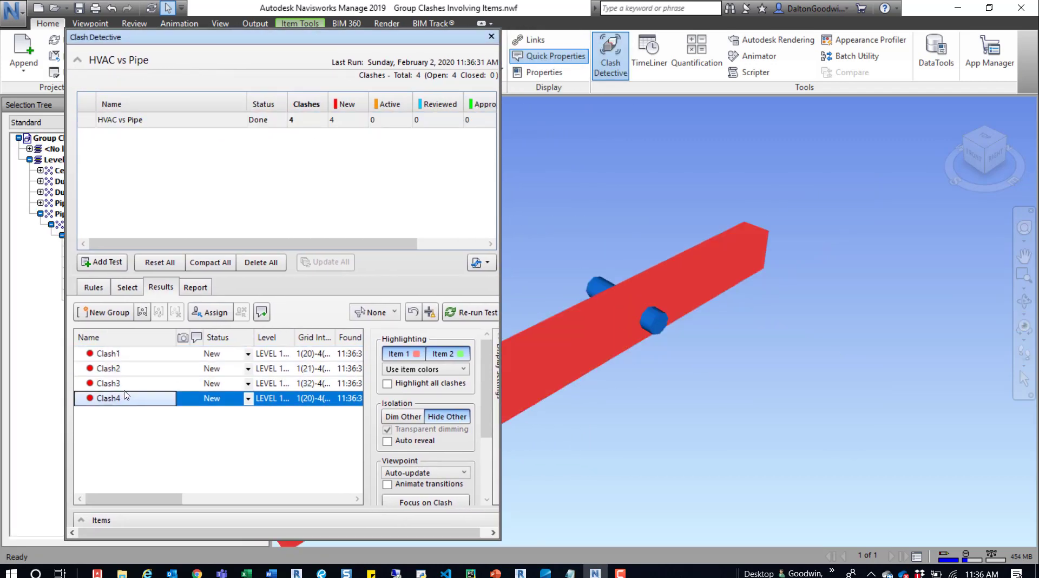
left_click(128, 384)
left_click(127, 397)
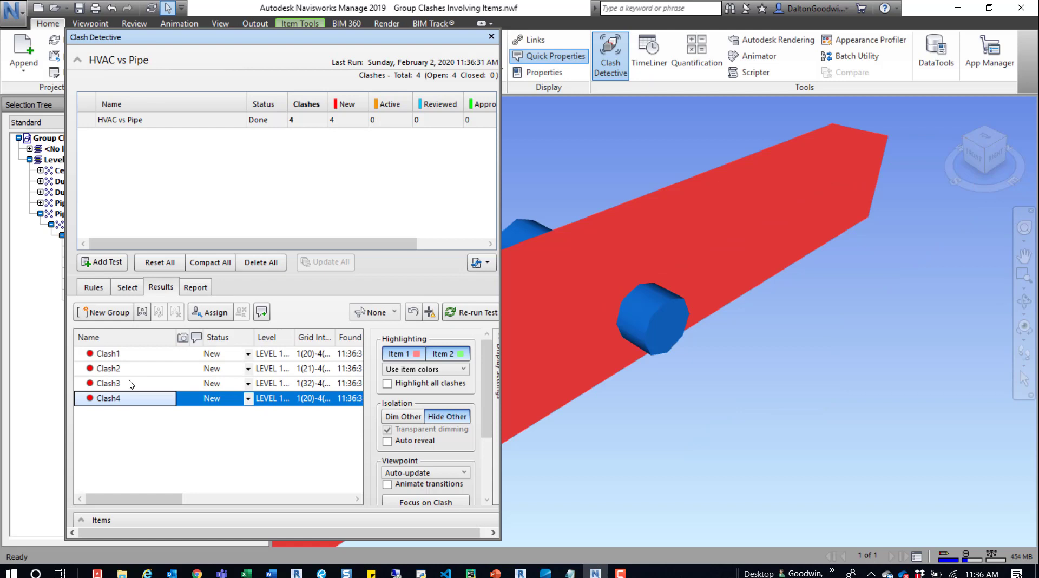
left_click(130, 353)
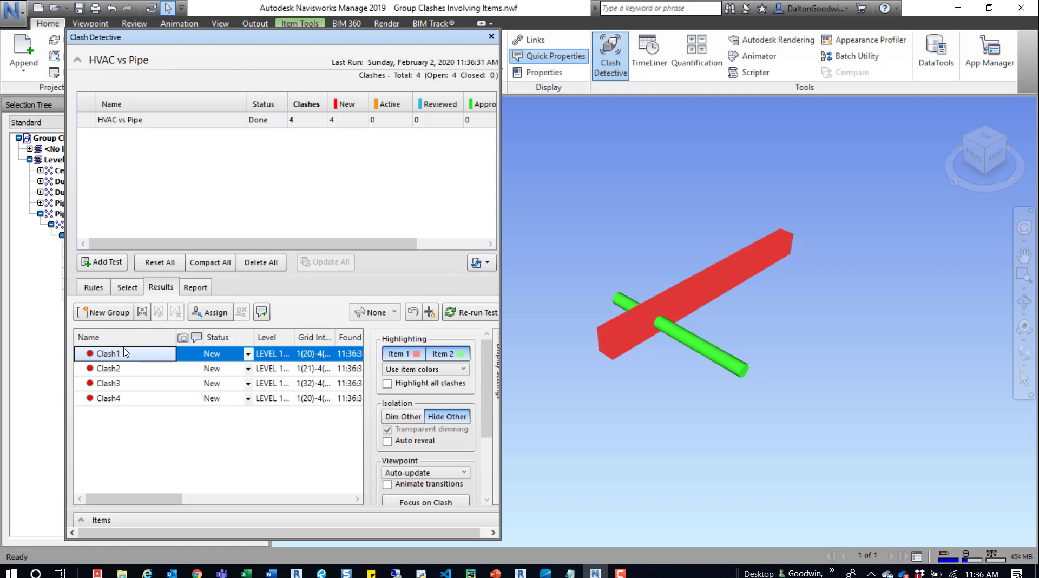
left_click(455, 417)
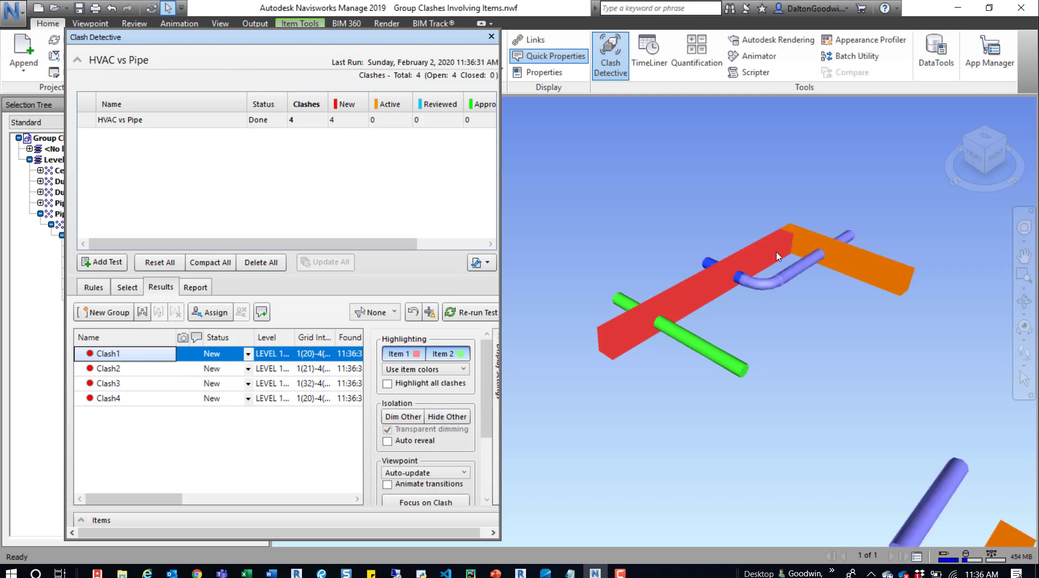
scroll(758, 270, "down", 5)
scroll(736, 319, "up", 2)
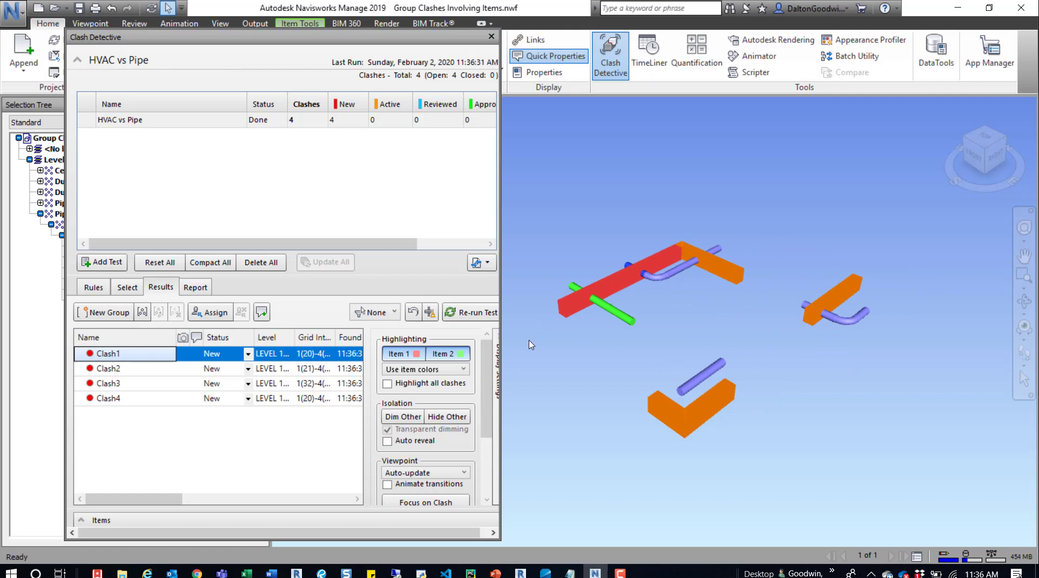
Turn on Highlight all clashes so all four clashes show in red and green
left_click(387, 384)
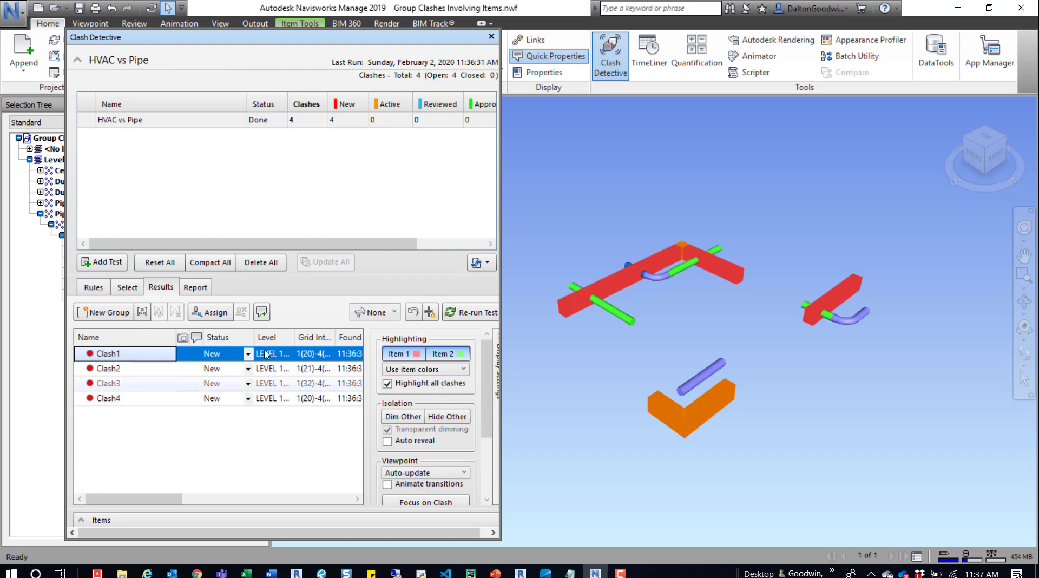
left_click(130, 388, "shift")
right_click(135, 387)
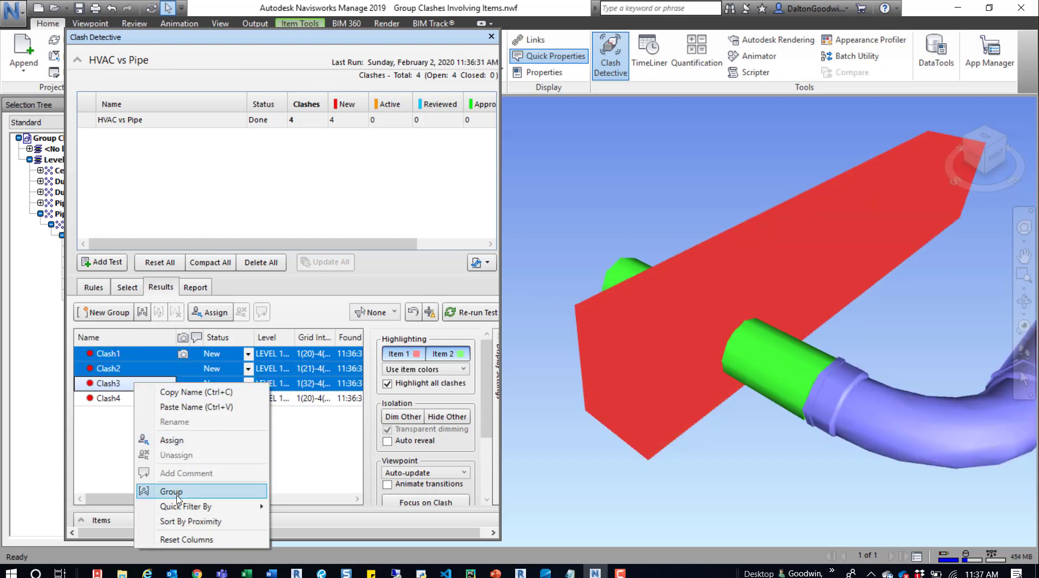
left_click(117, 448)
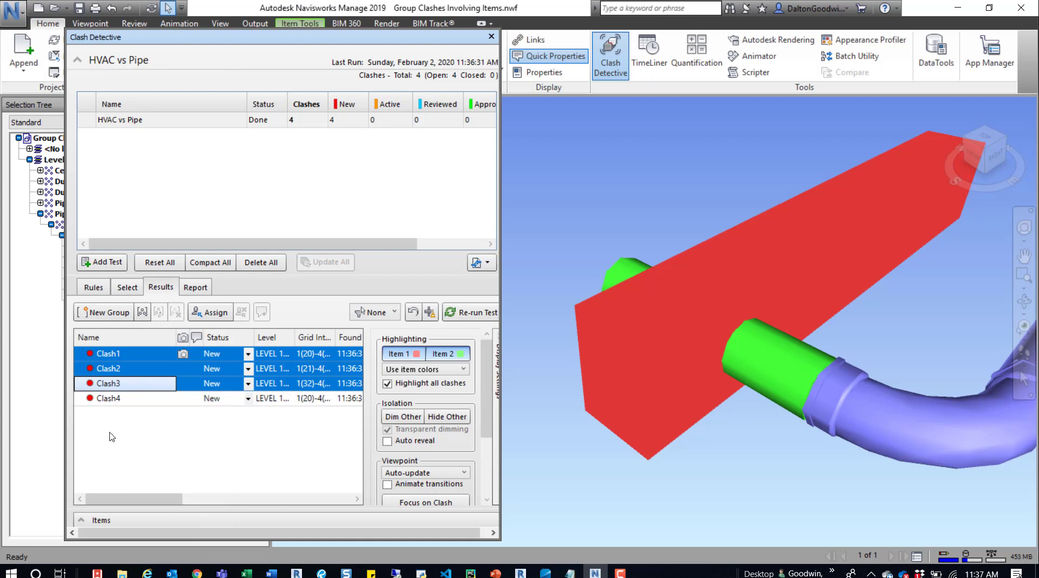
left_click(124, 356)
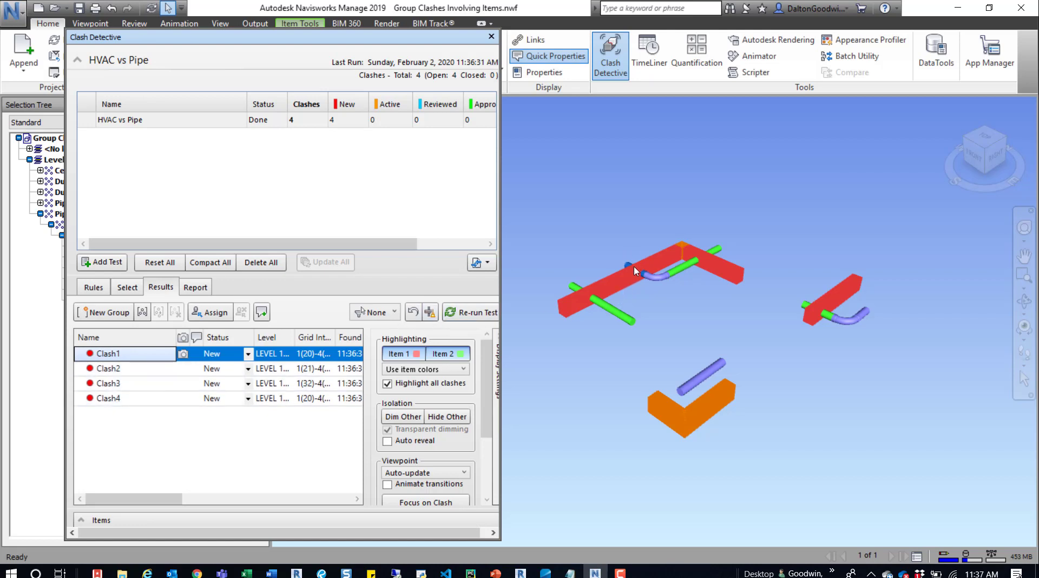
Expand Clash1's Items details, enlarge the Clash Detective window, and select Rectangular Duct in Item 1's tree
left_click(154, 521)
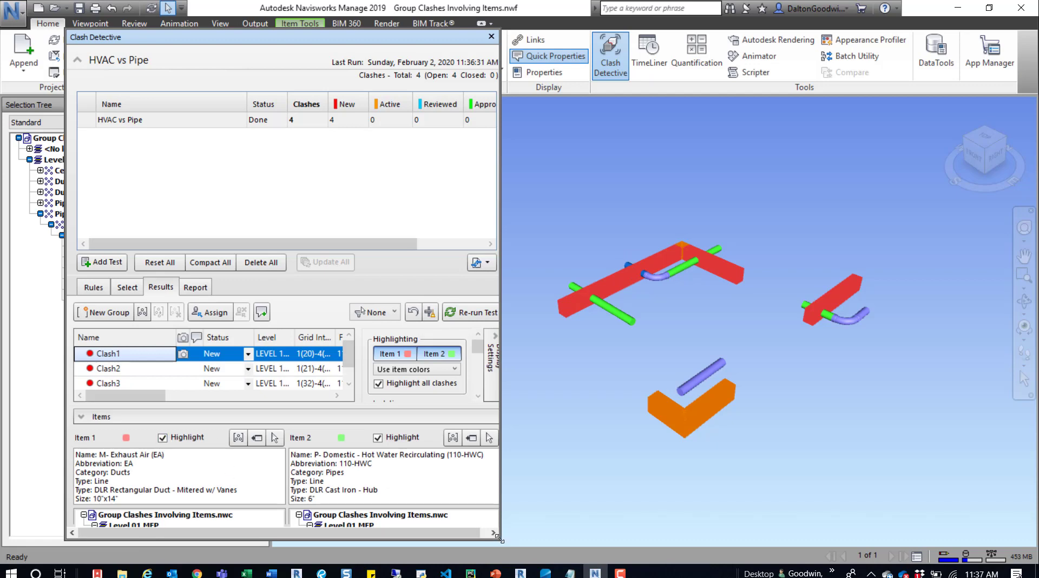
left_click_drag(500, 539, 524, 558)
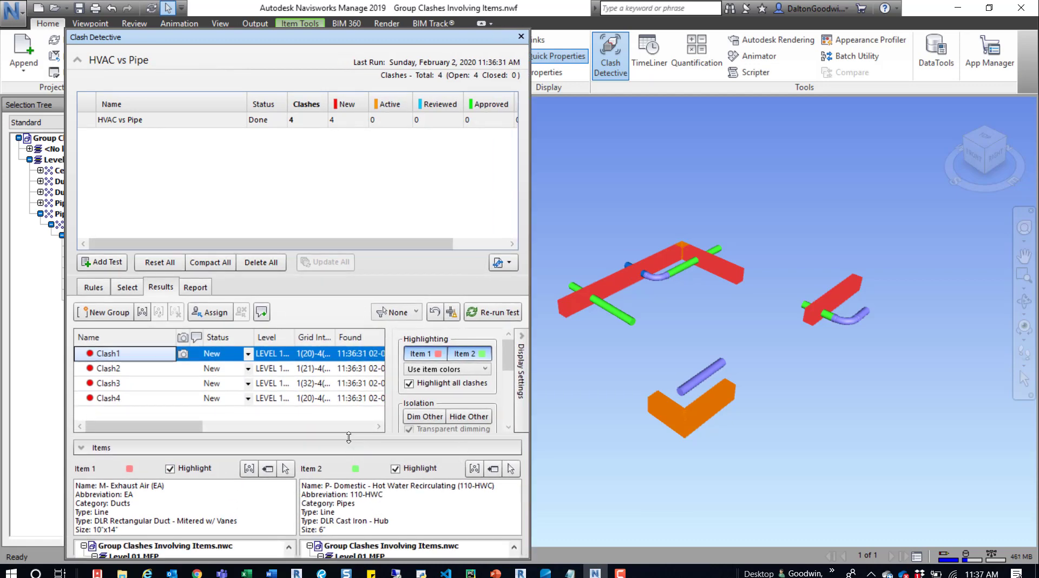
left_click_drag(349, 436, 345, 352)
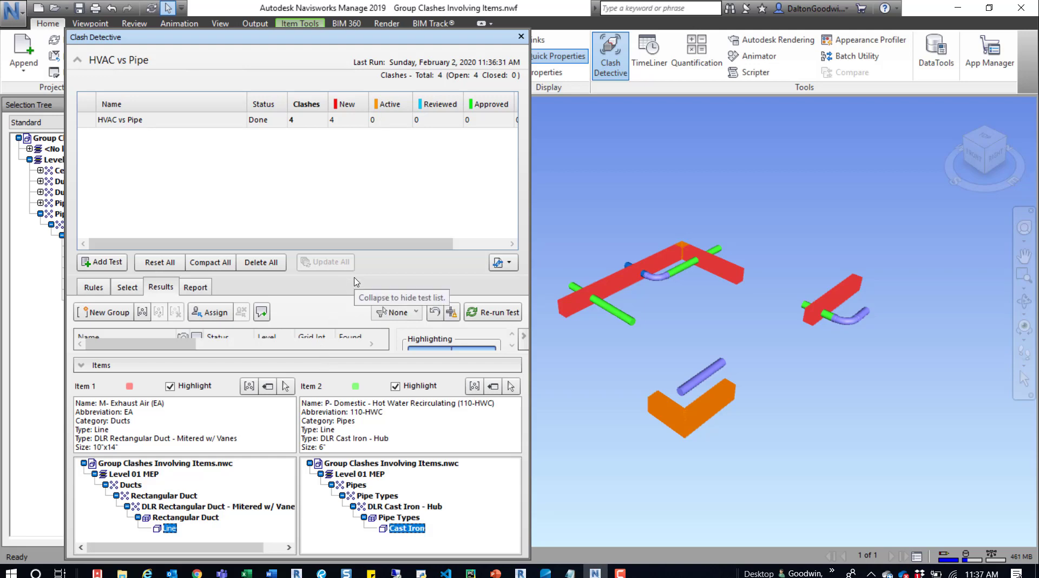
left_click_drag(355, 283, 353, 168)
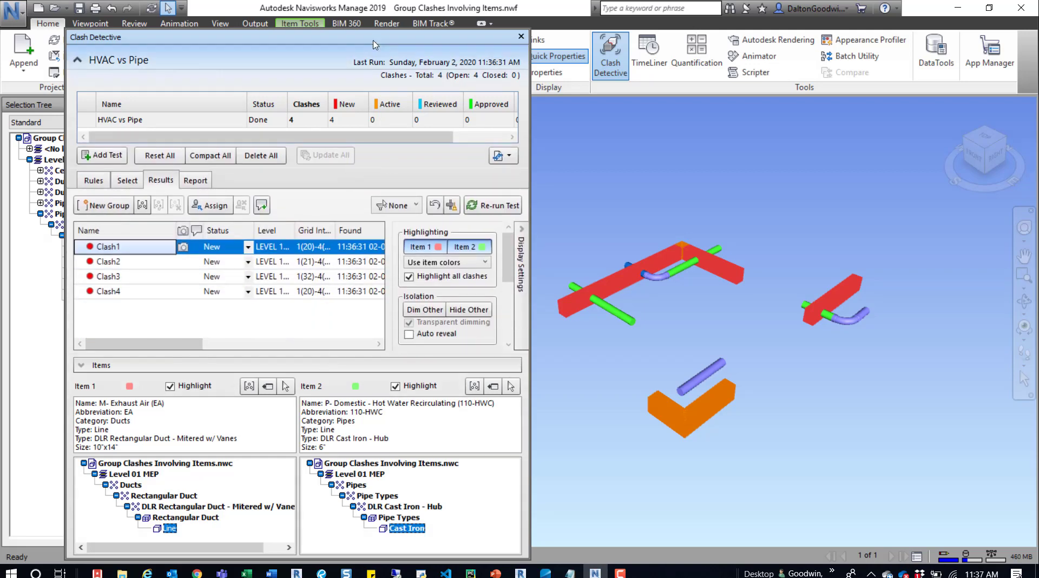
left_click_drag(346, 37, 344, 20)
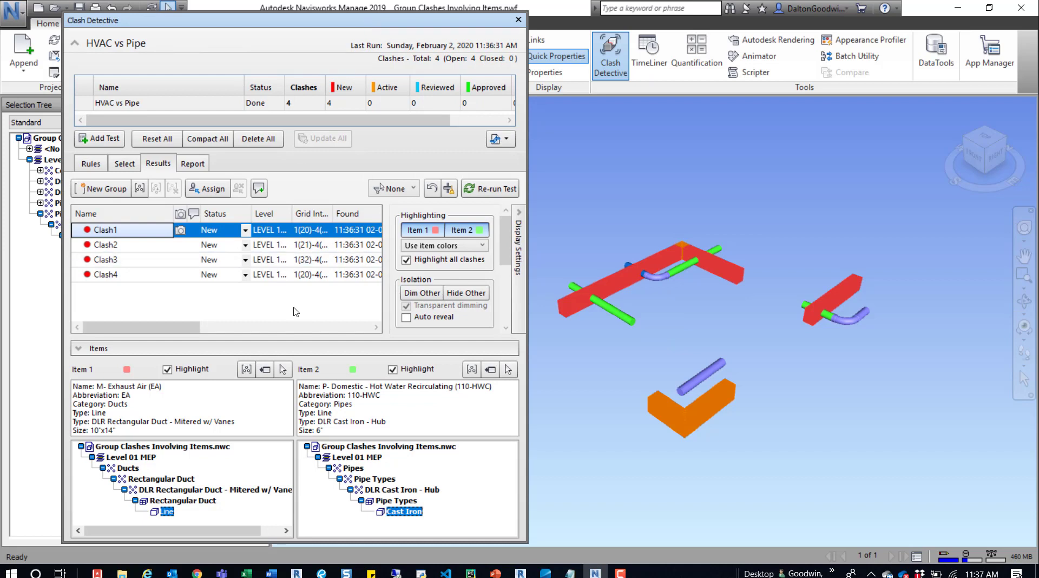
left_click(180, 502)
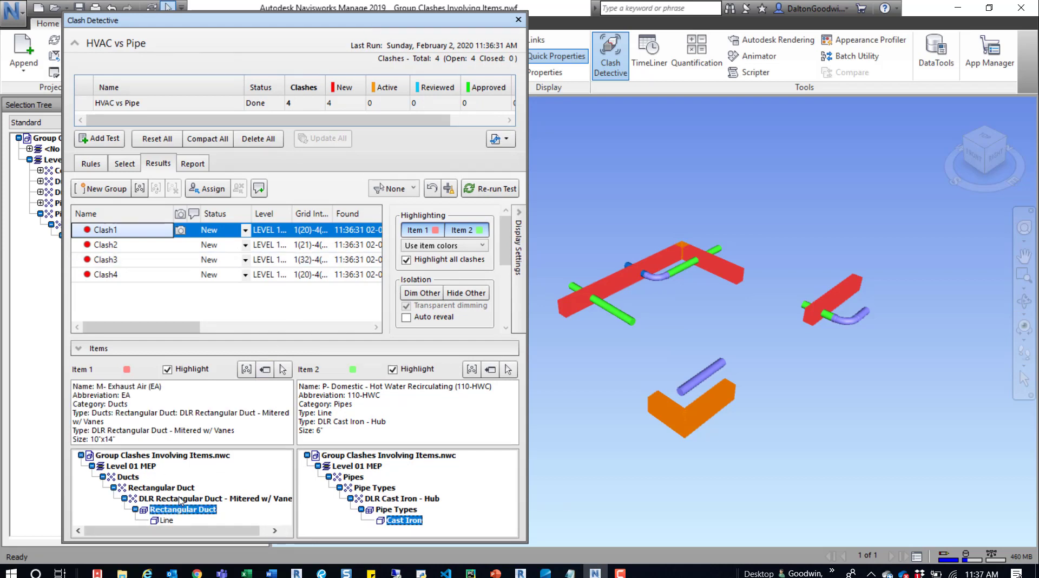
Group all clashes involving the Rectangular Duct into a New Group holding Clash1 and Clash4
right_click(173, 512)
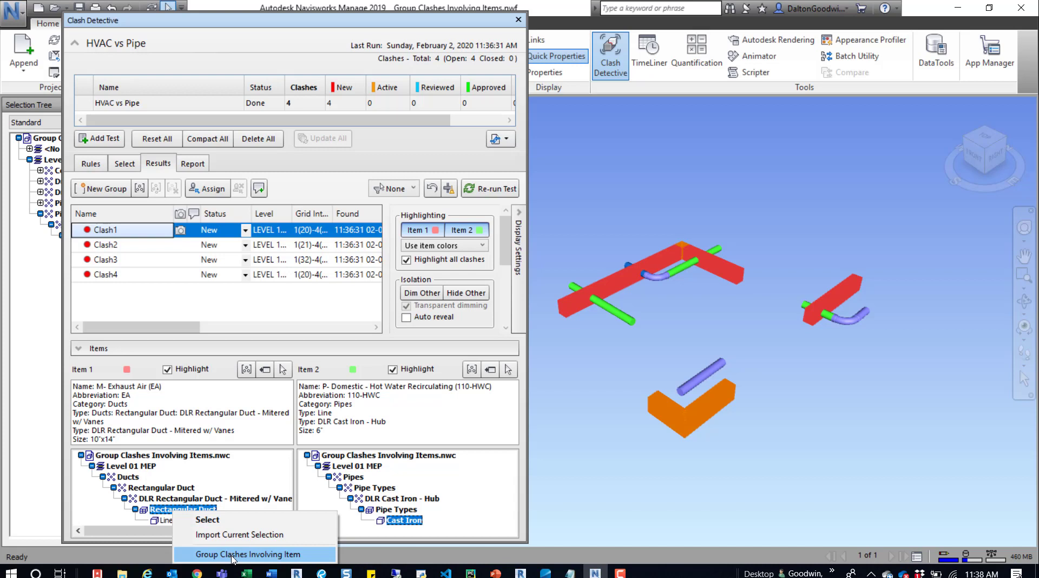
left_click(232, 555)
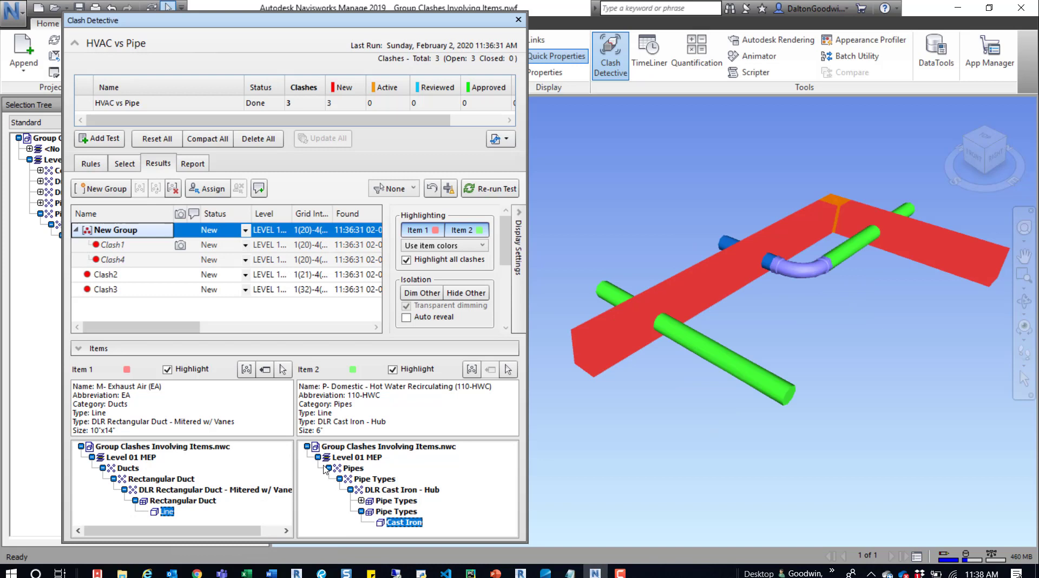
Isolate the clashing items, check Clash3, then select New Group to show Clash1's duct and pipe alone
left_click(476, 299)
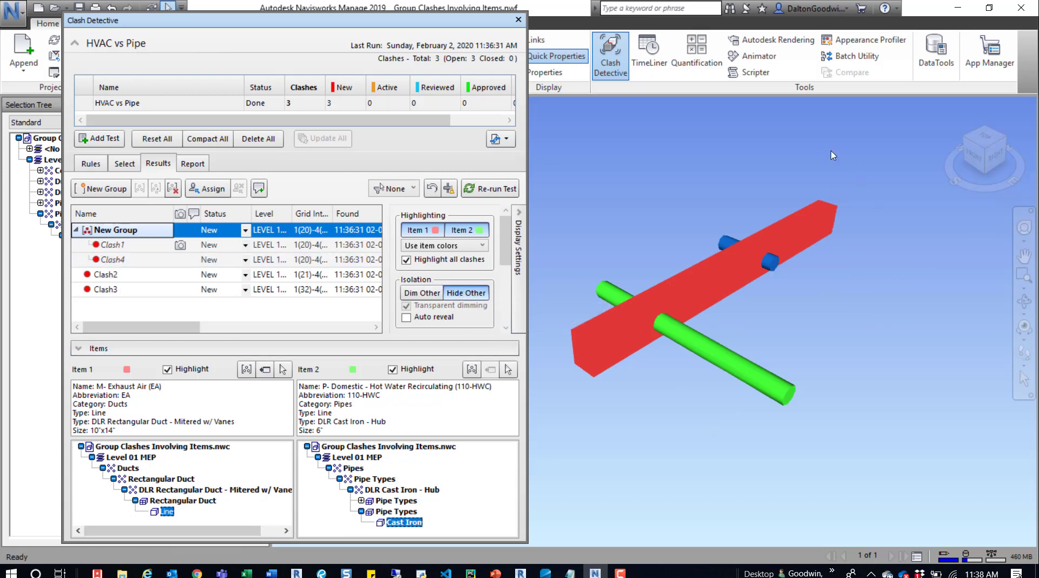
left_click(718, 142)
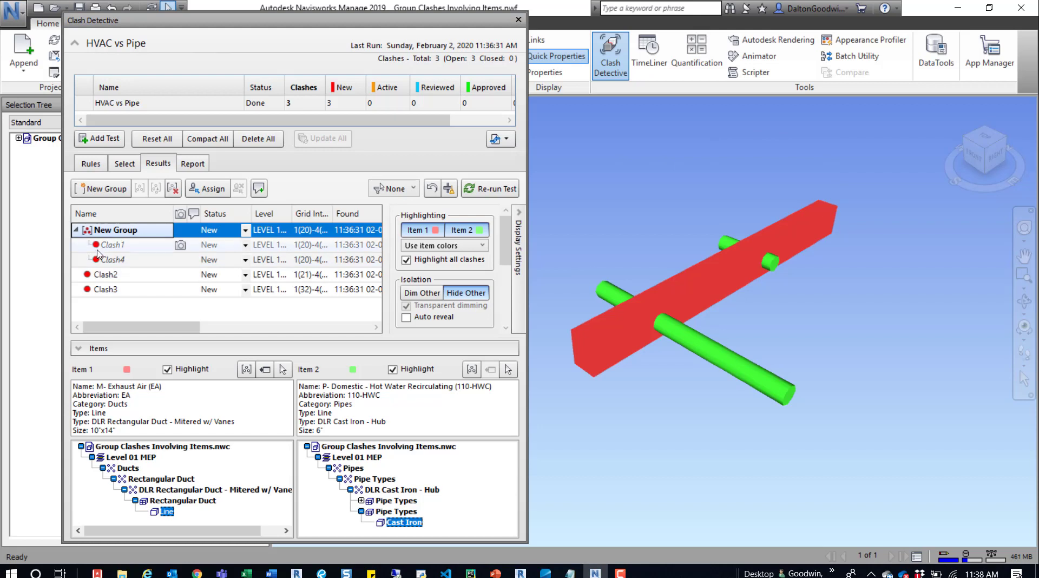
left_click(110, 291)
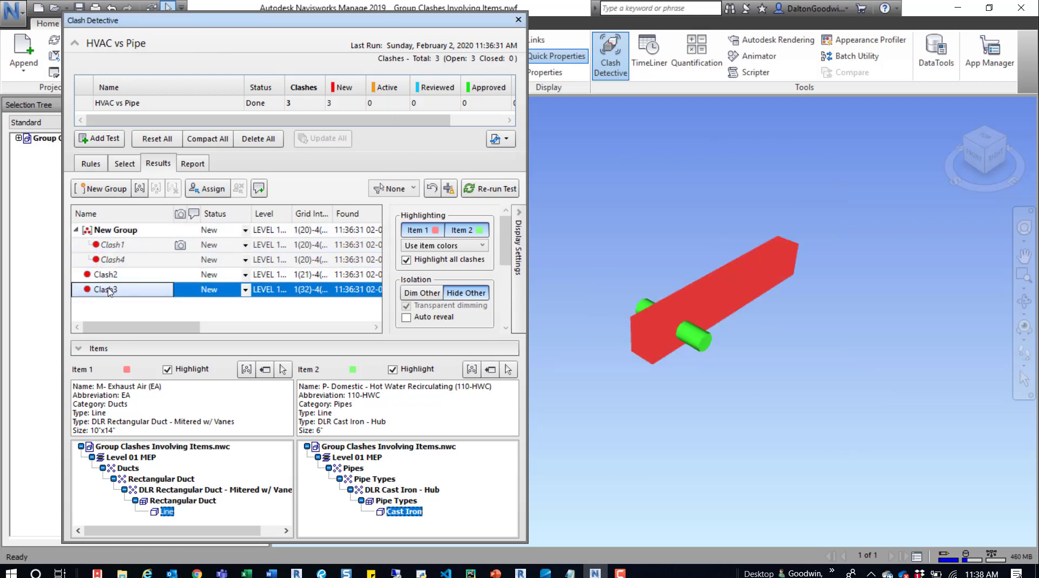
left_click(116, 232)
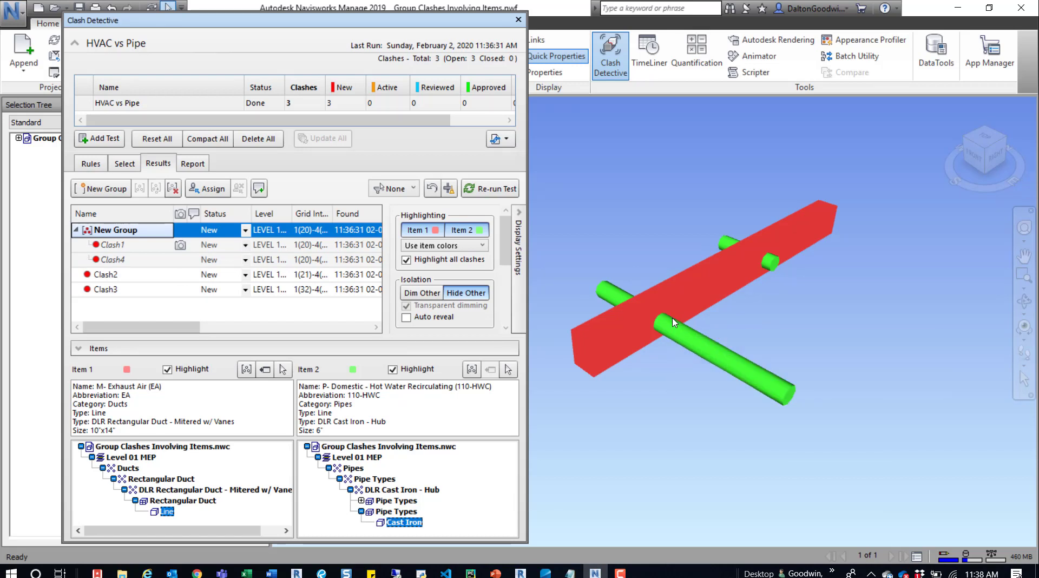
mouse_move(673, 323)
left_click_drag(107, 245, 107, 257)
left_click(107, 250)
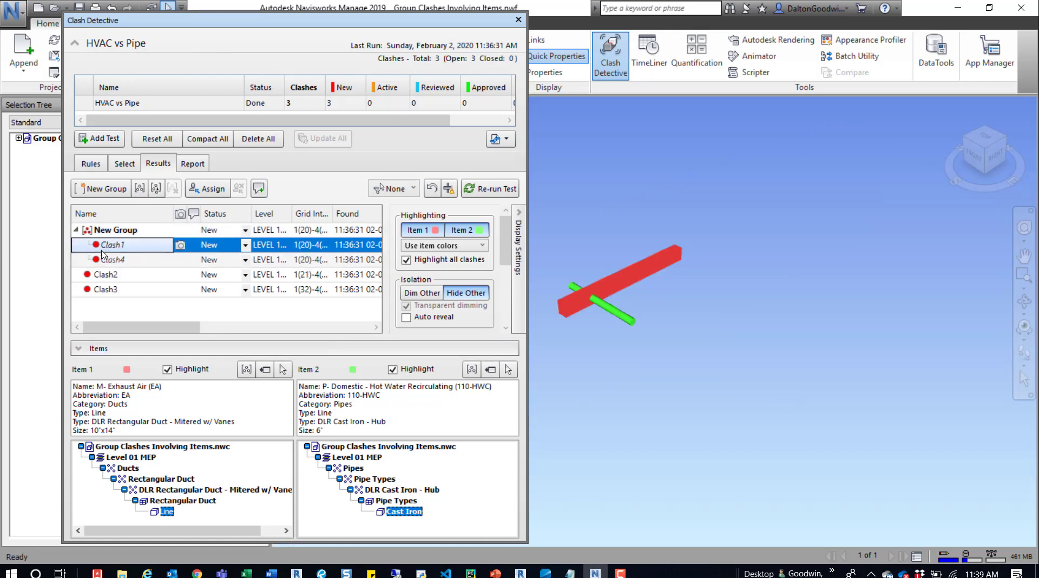
left_click(131, 261)
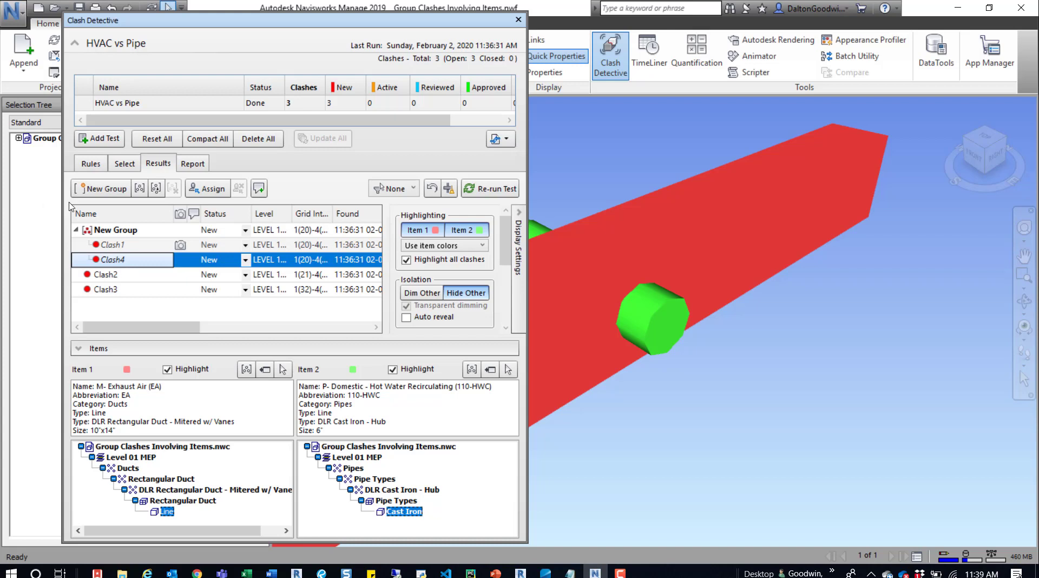
left_click(131, 230)
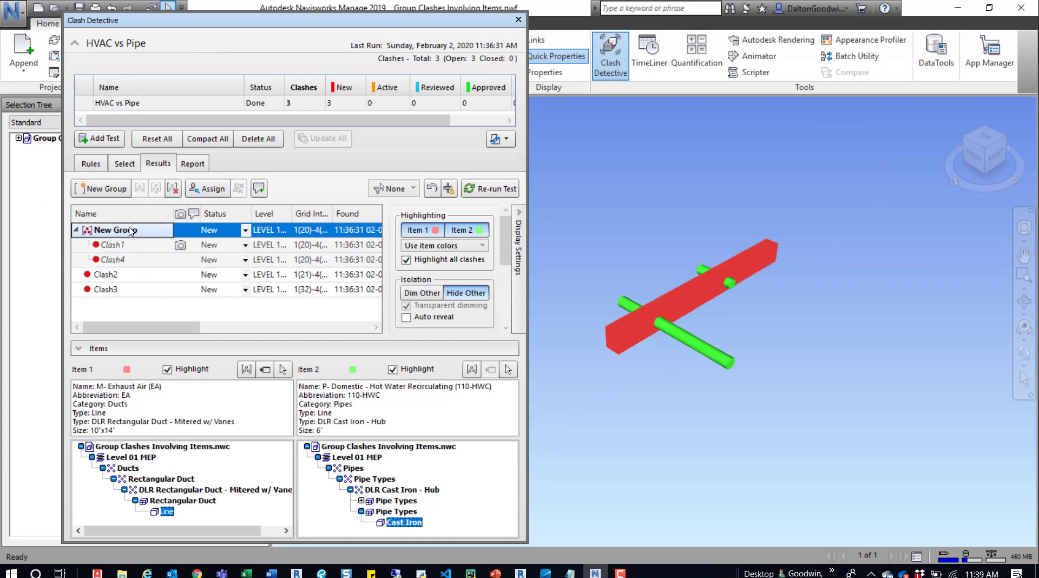